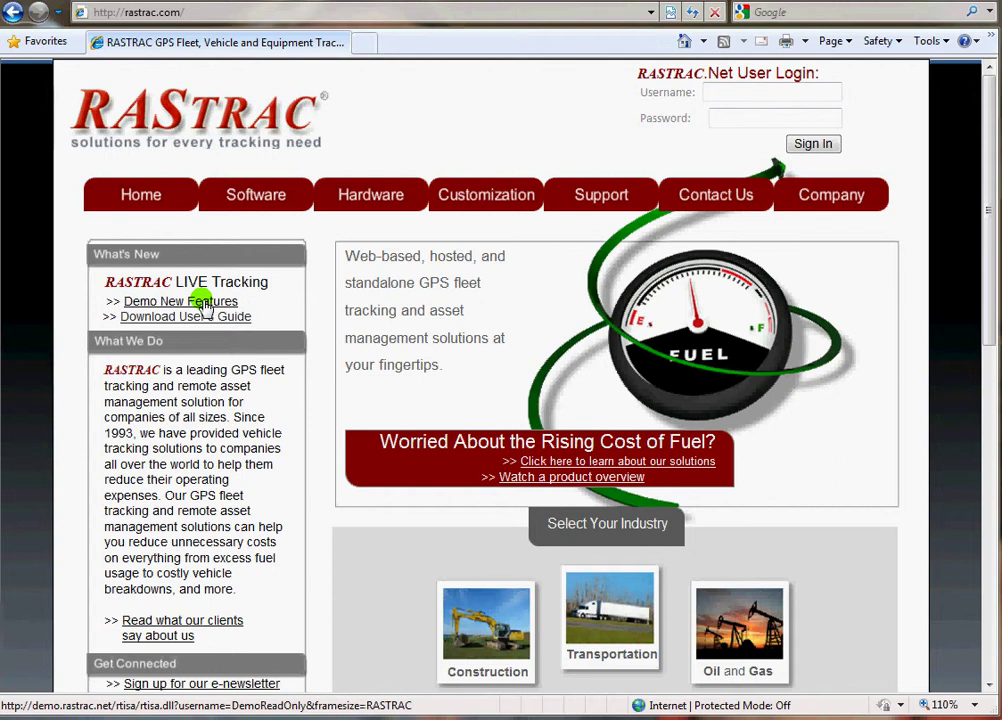
- Launch the RASTRAC live tracking demo from the 'Demo New Features' link on the homepage
left_click(204, 304)
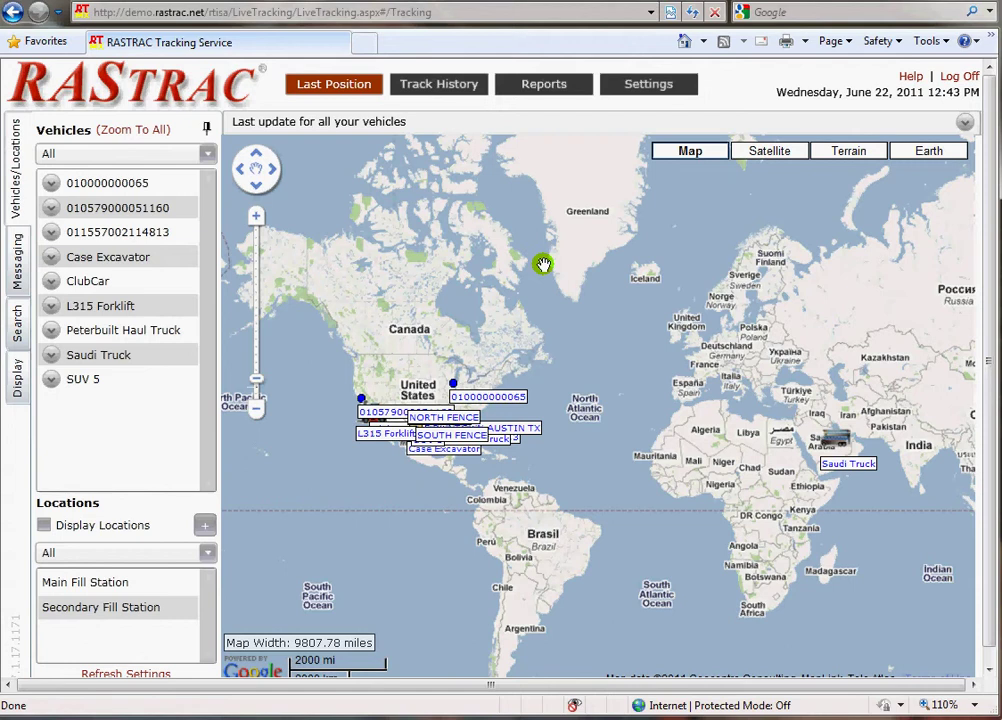
left_click(352, 98)
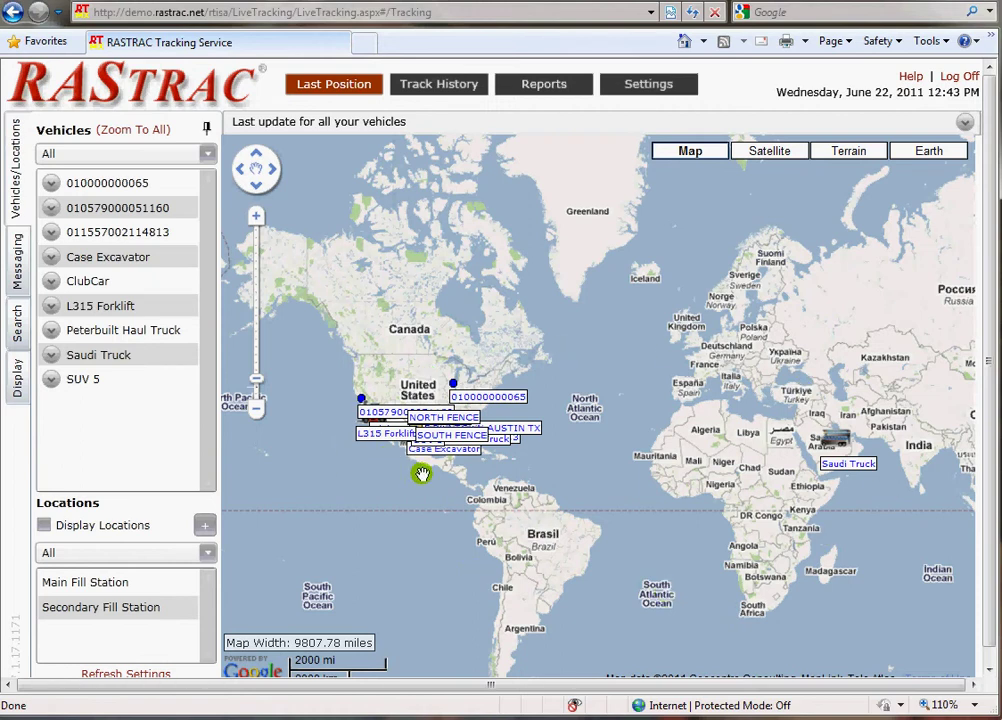
left_click(961, 125)
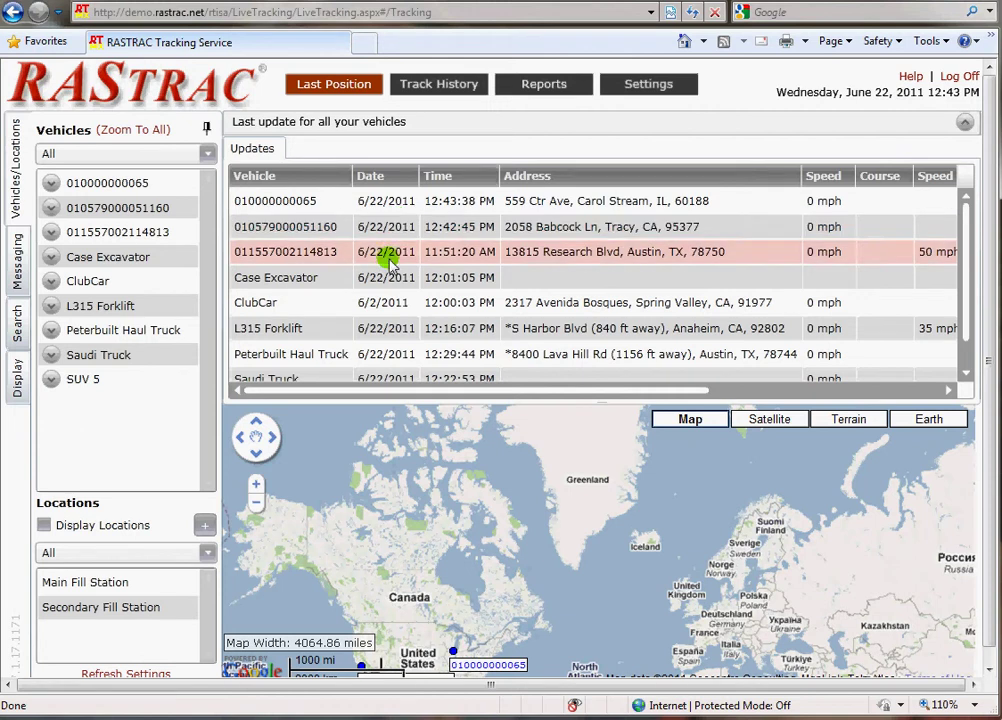
left_click(372, 308)
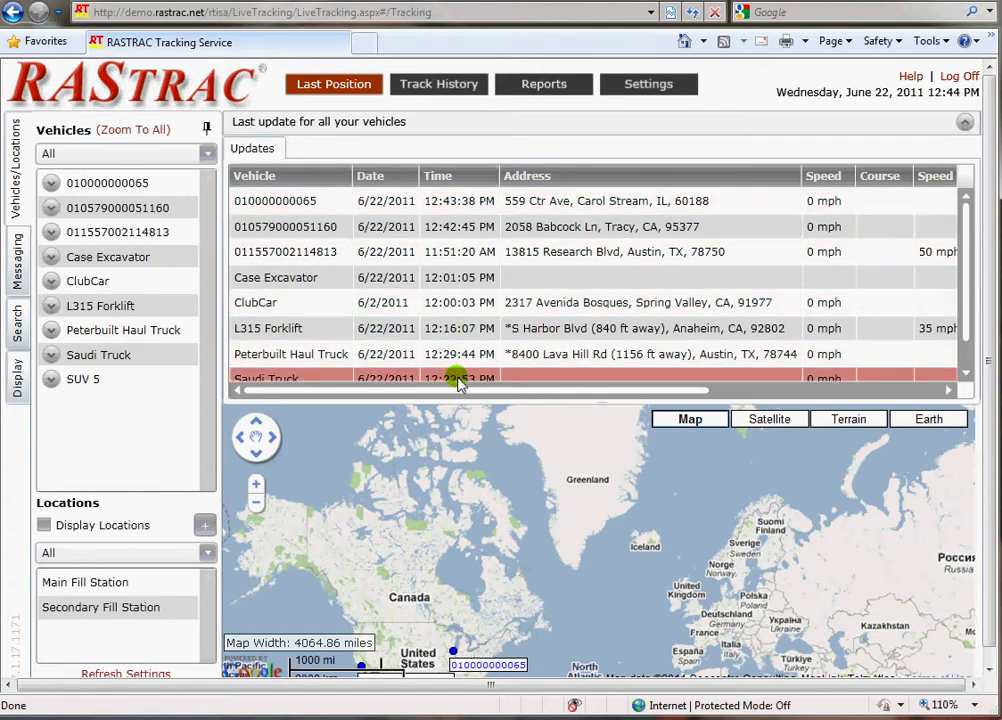
left_click(965, 122)
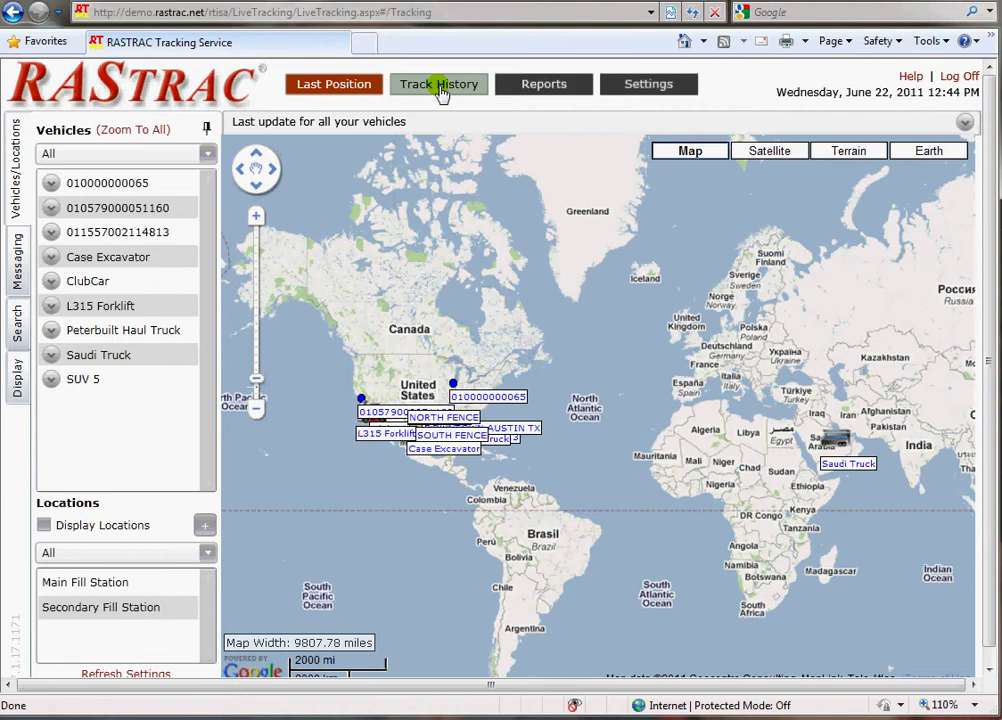
- Plot the Saudi Truck's track history from 6/21 11:00 AM to 6/22 1:00 AM
left_click(441, 88)
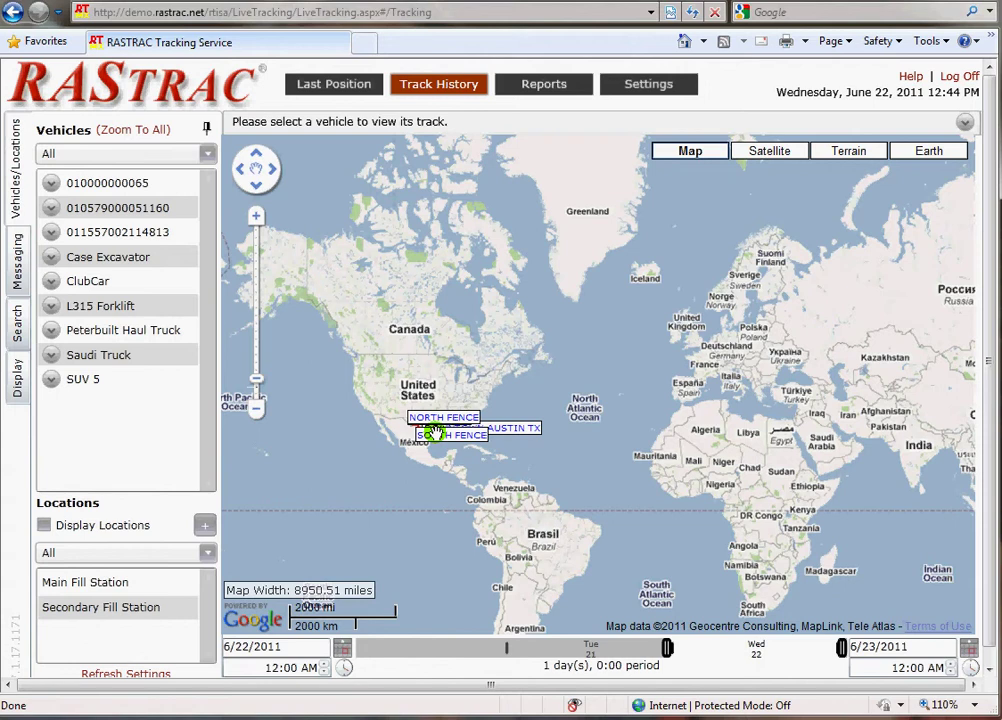
left_click(141, 381)
left_click(138, 354)
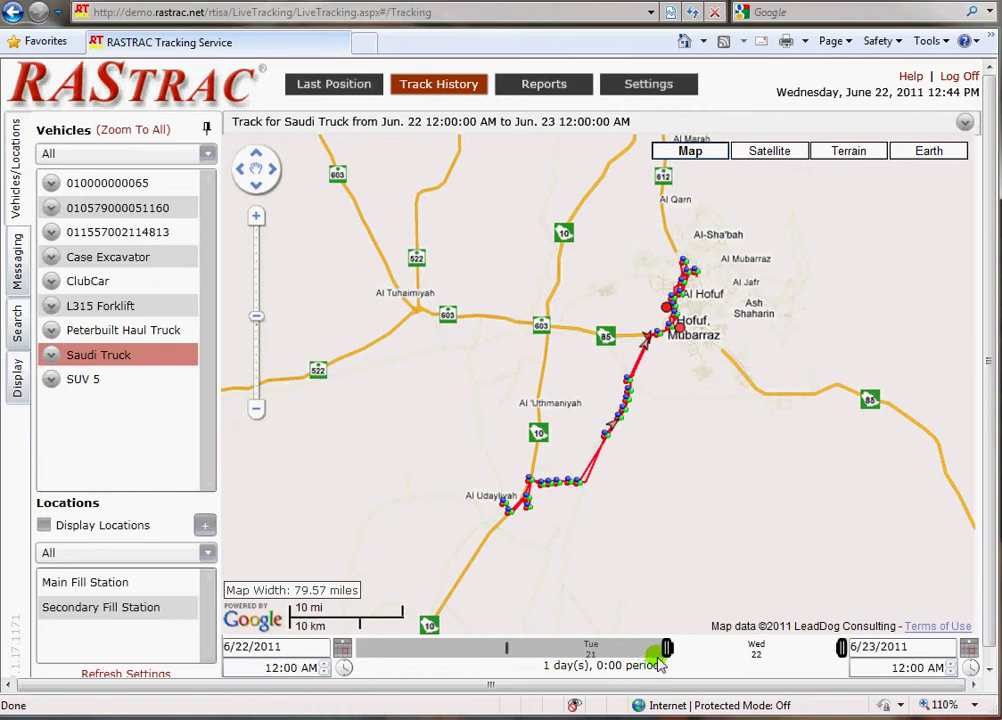
left_click_drag(665, 650, 584, 648)
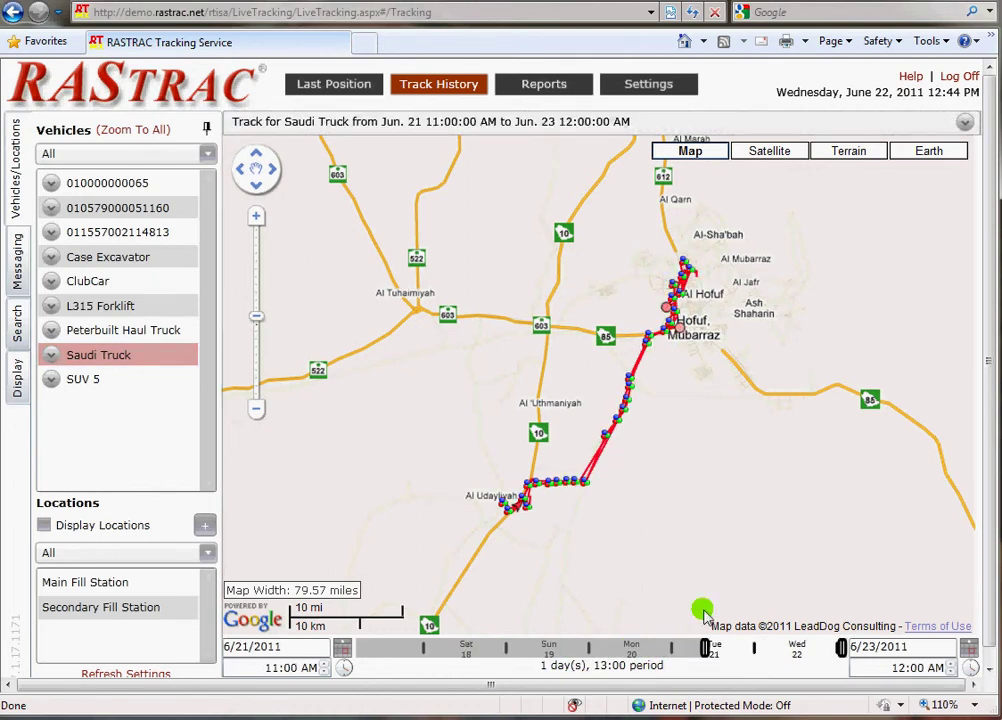
left_click_drag(841, 650, 760, 650)
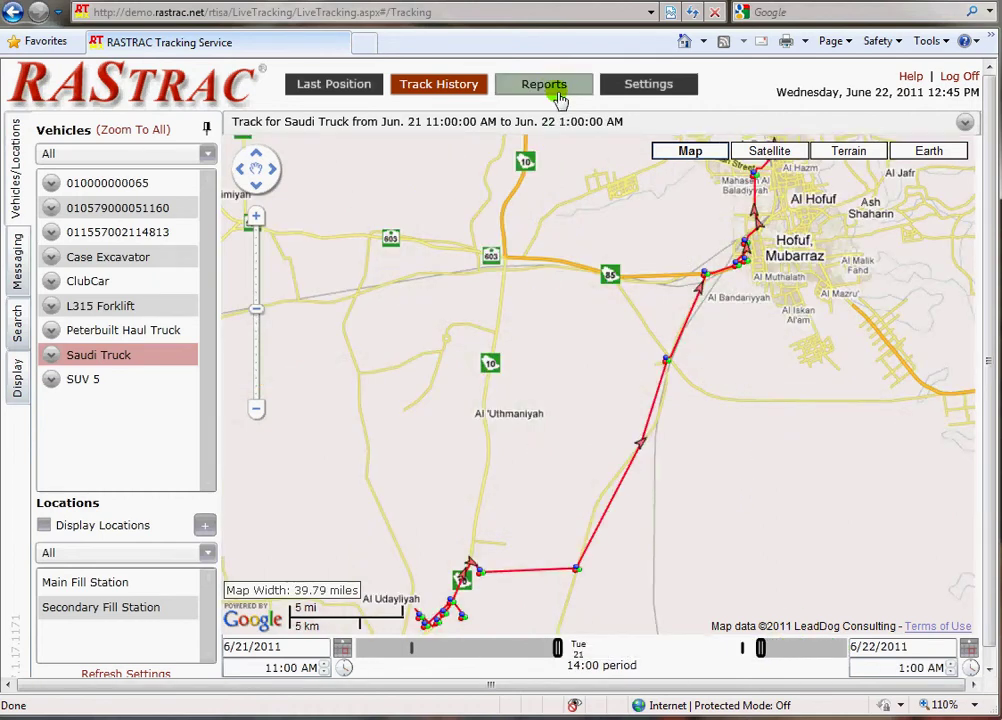
- Open Reports and browse the report types, leaving Complete selected
left_click(551, 94)
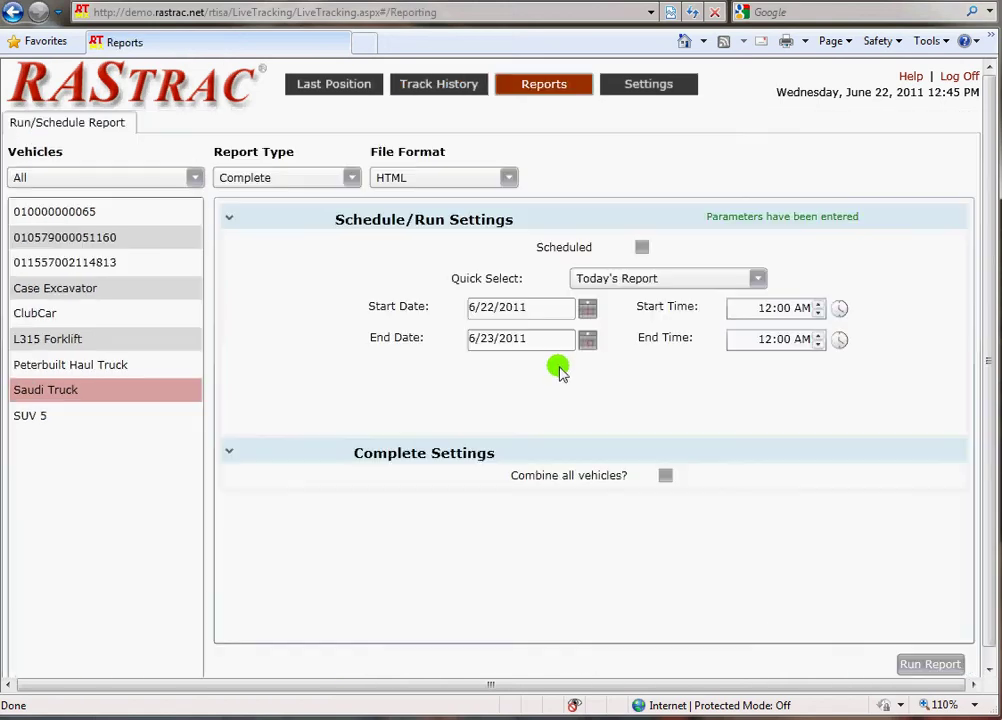
left_click(352, 180)
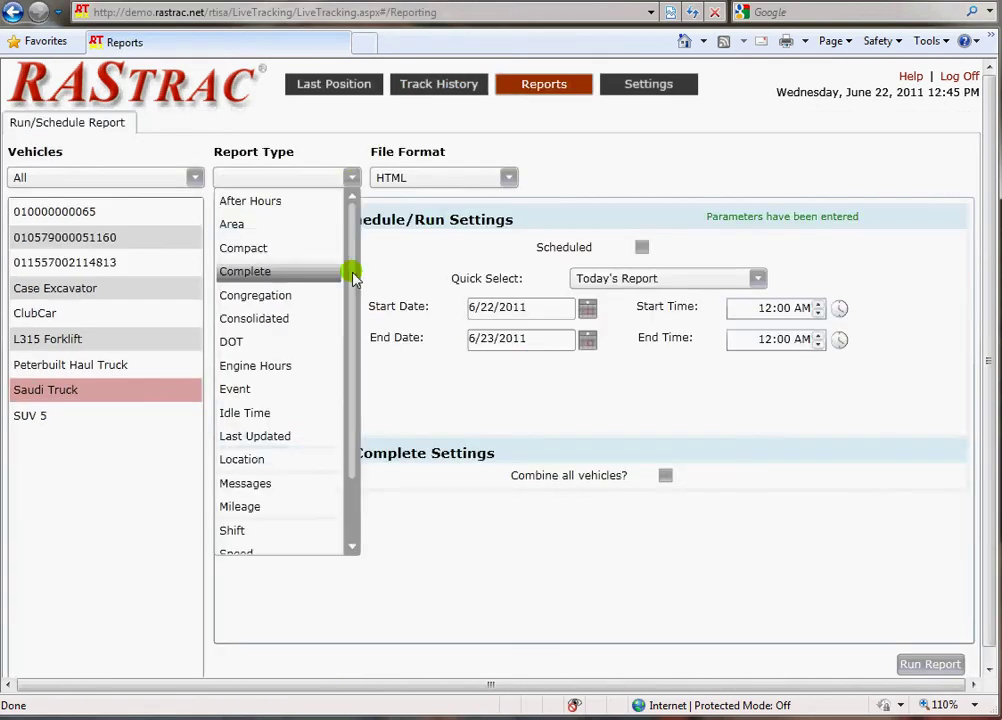
left_click_drag(354, 275, 354, 411)
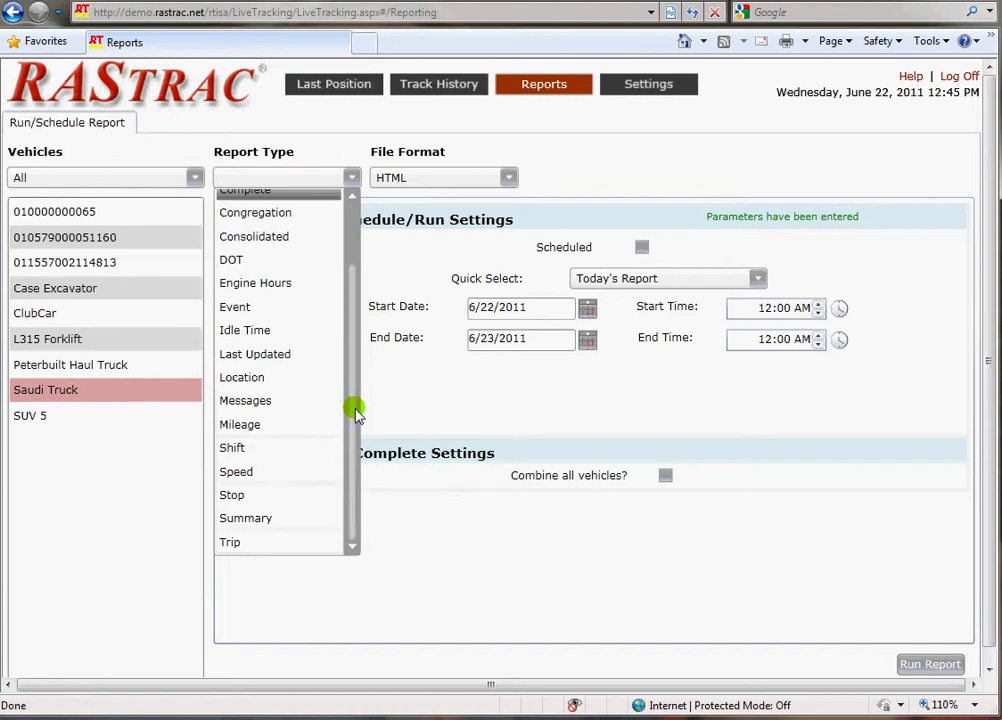
left_click(658, 88)
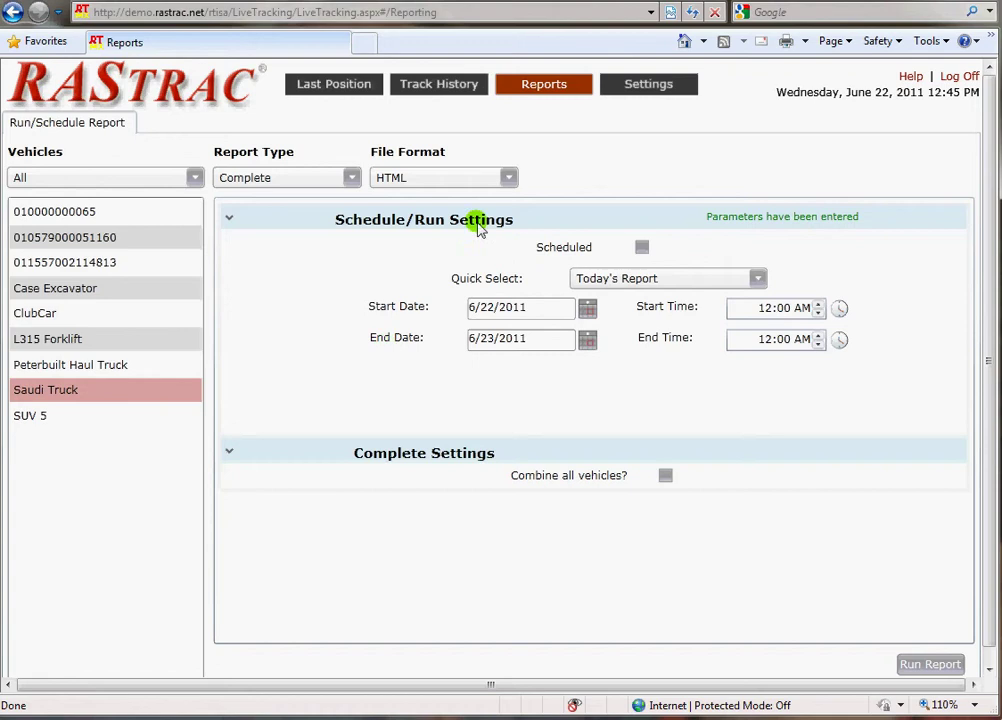
- Look over the Contacts and Columns pages in Settings
left_click(636, 86)
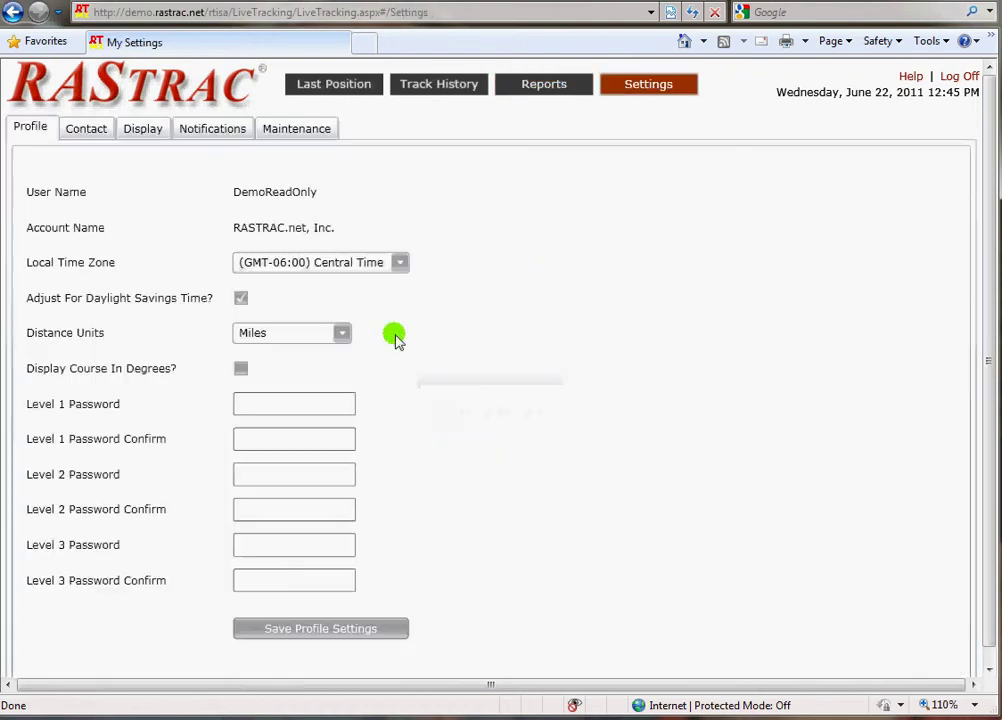
left_click(100, 133)
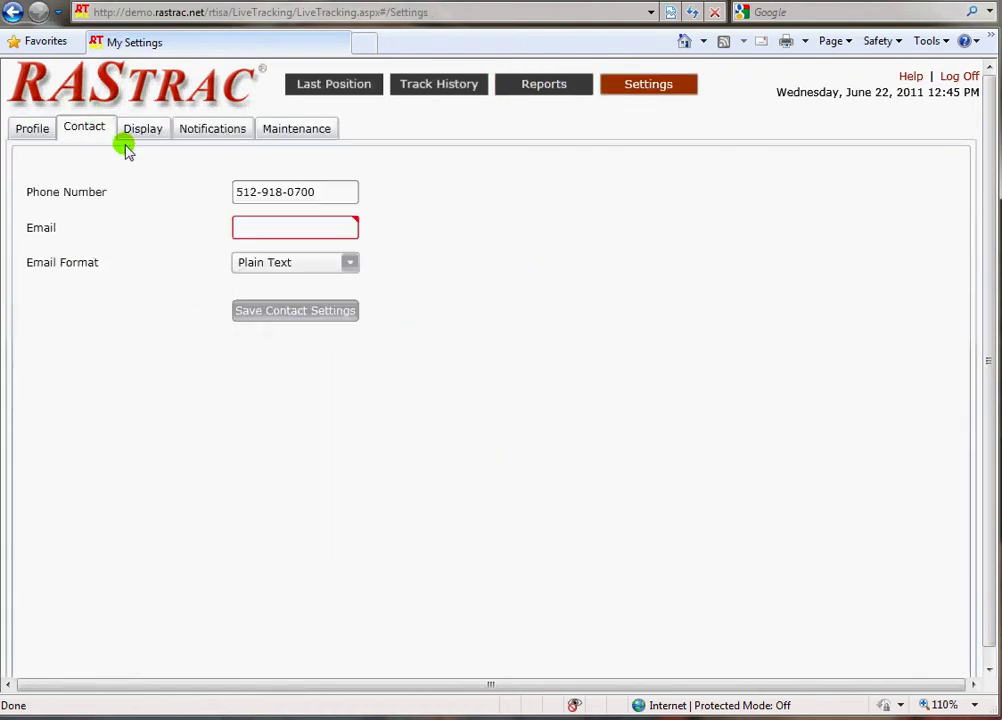
left_click(146, 132)
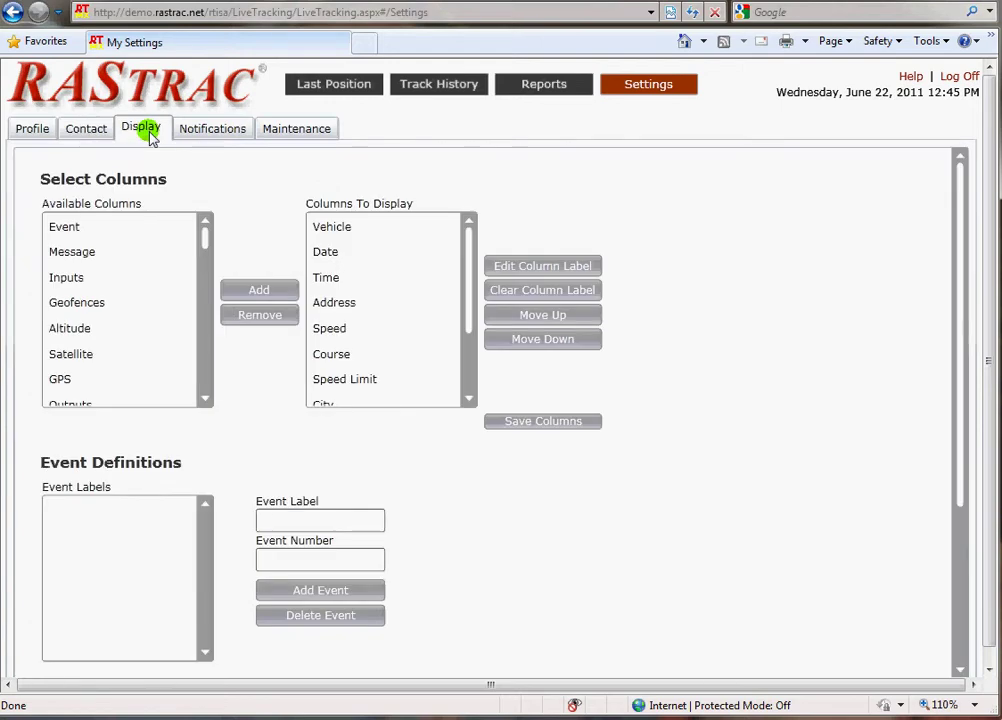
- Scroll through the notification rules, then go to the Maintenance interval settings
left_click(205, 133)
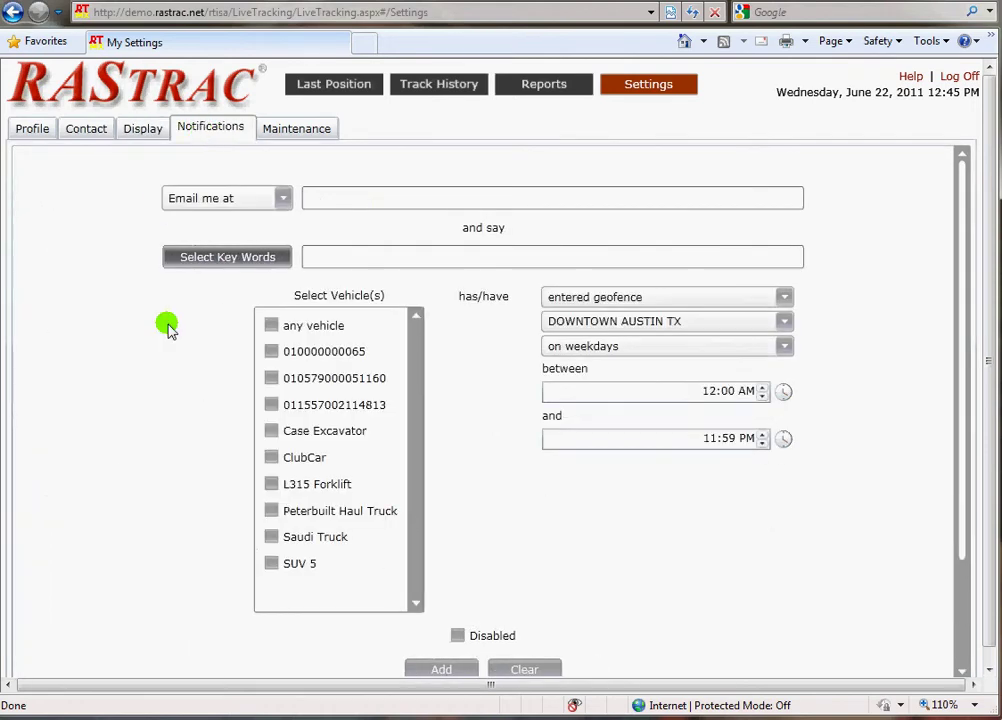
scroll(163, 326, "down", 1)
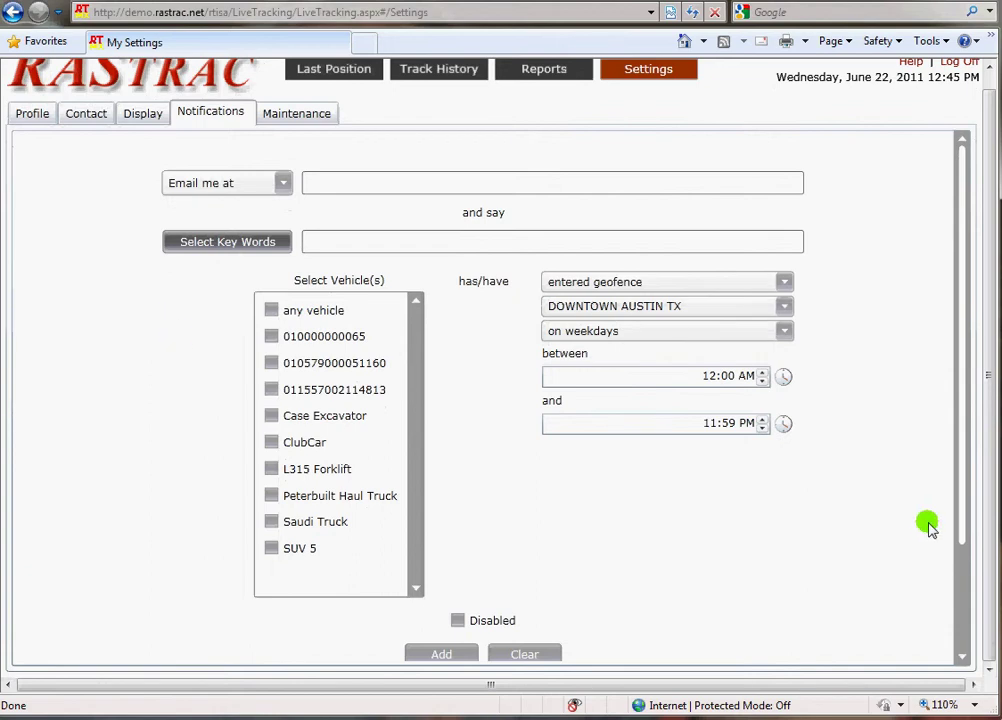
left_click_drag(960, 474, 966, 636)
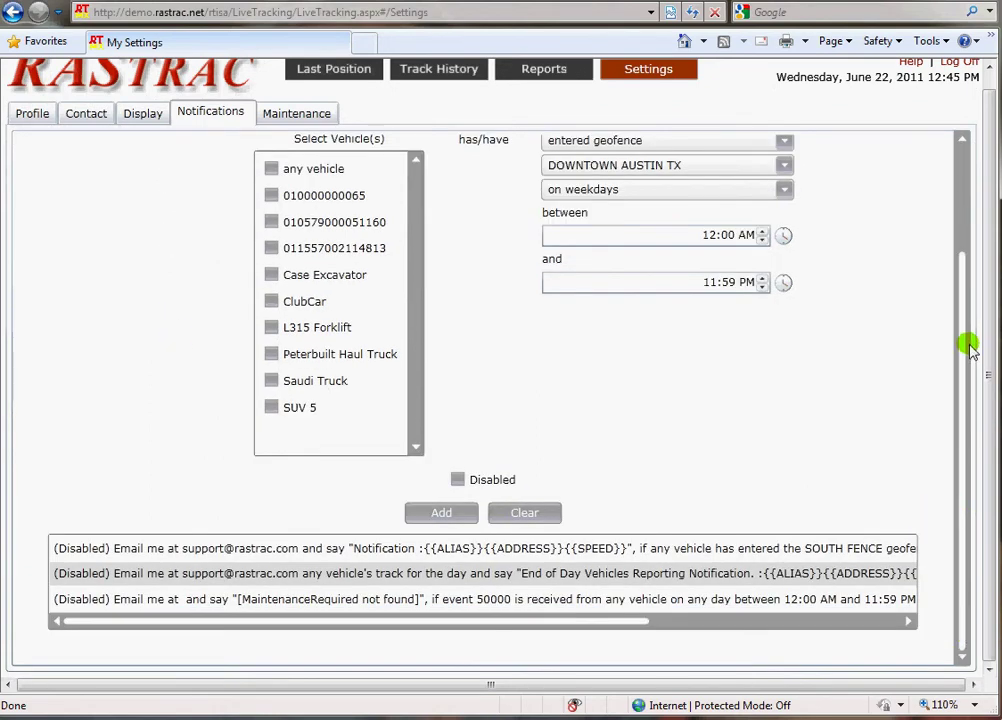
left_click(963, 170)
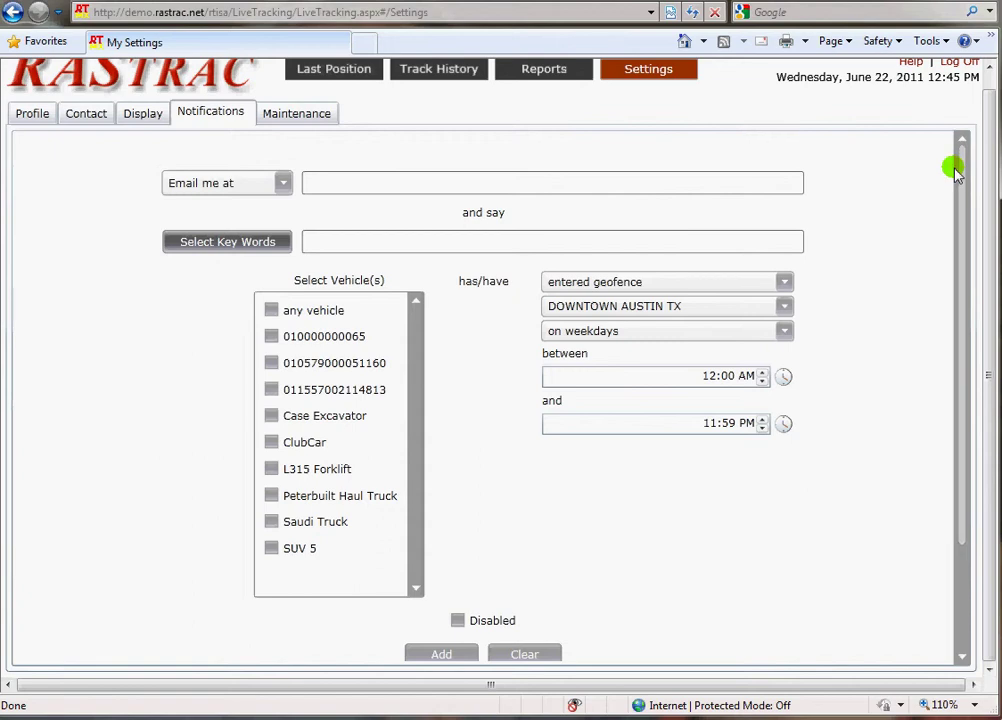
left_click(303, 116)
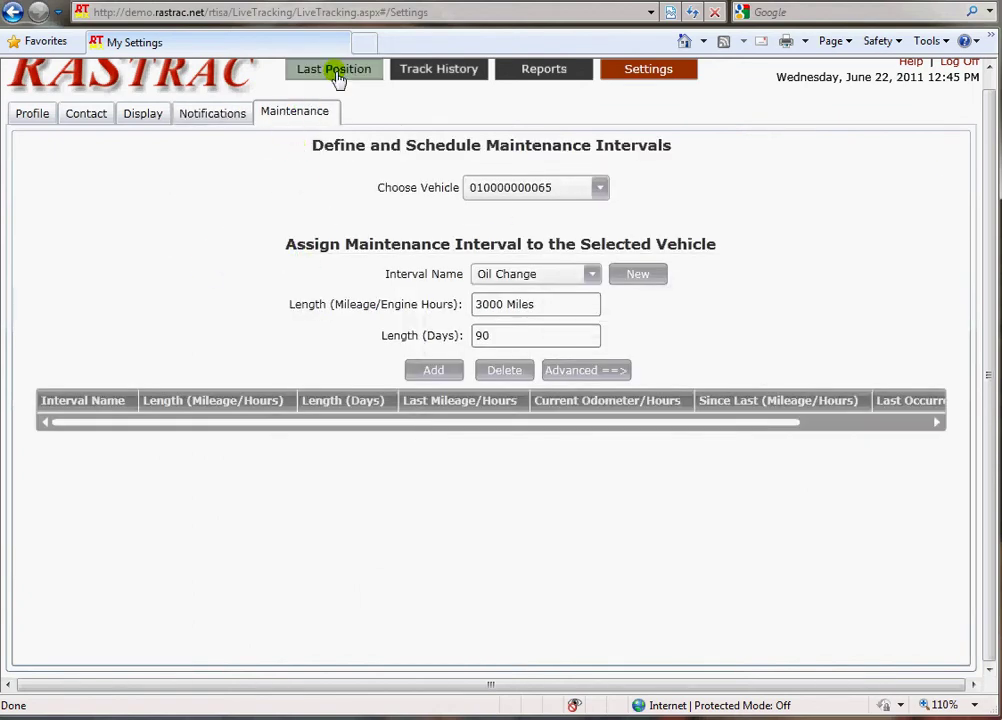
- Return to the Last Position map and centre it on the Case Excavator near Catarina
left_click(334, 72)
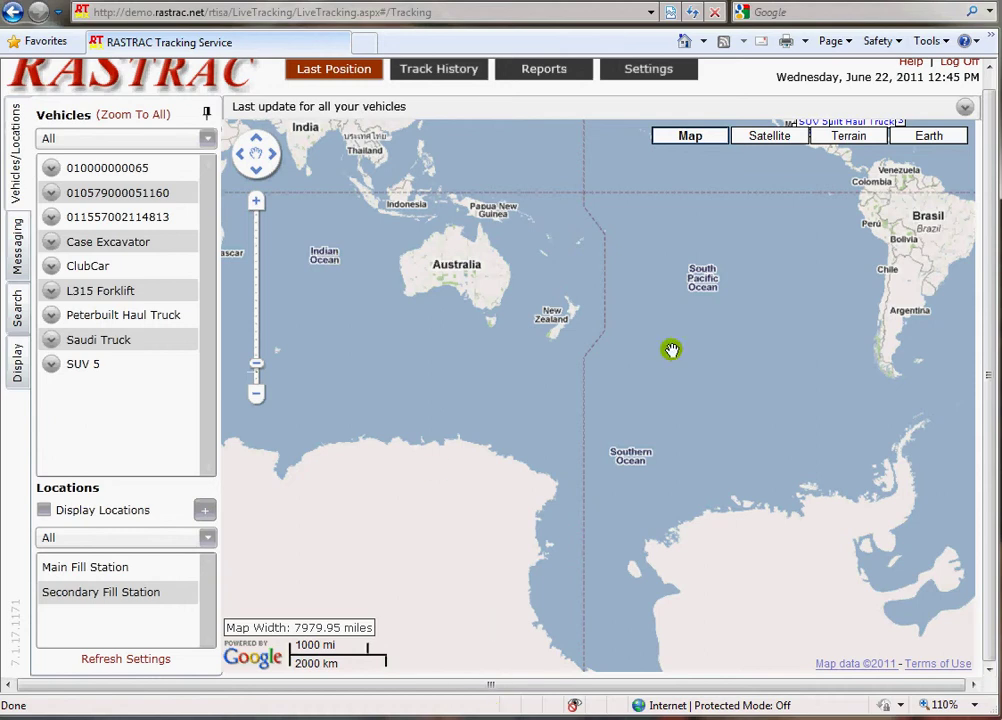
scroll(774, 347, "up", 2)
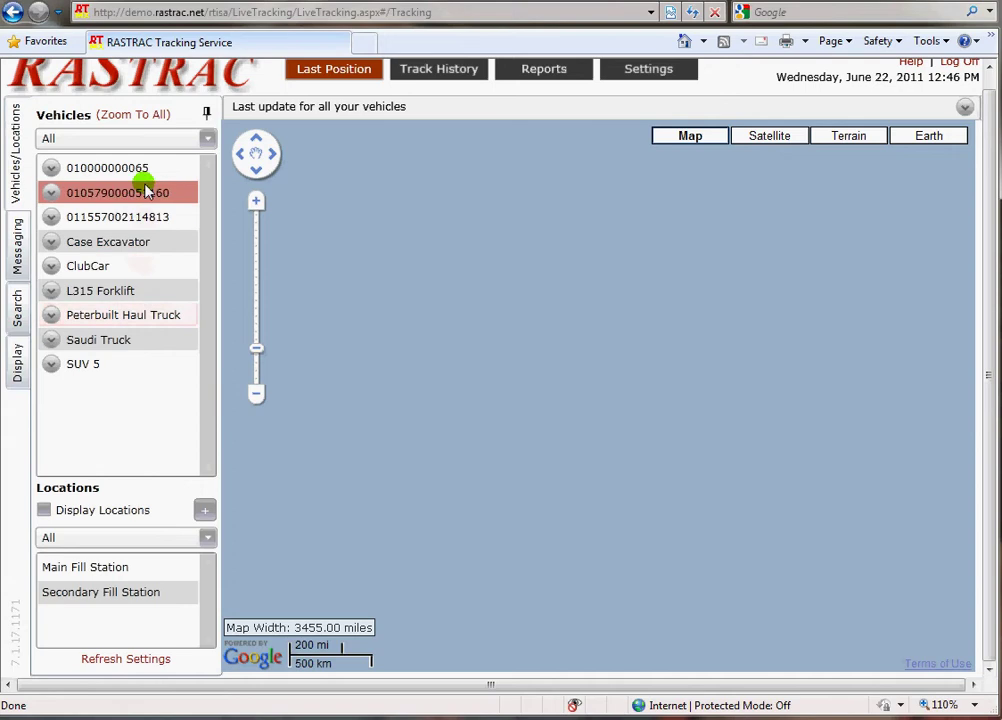
right_click(148, 240)
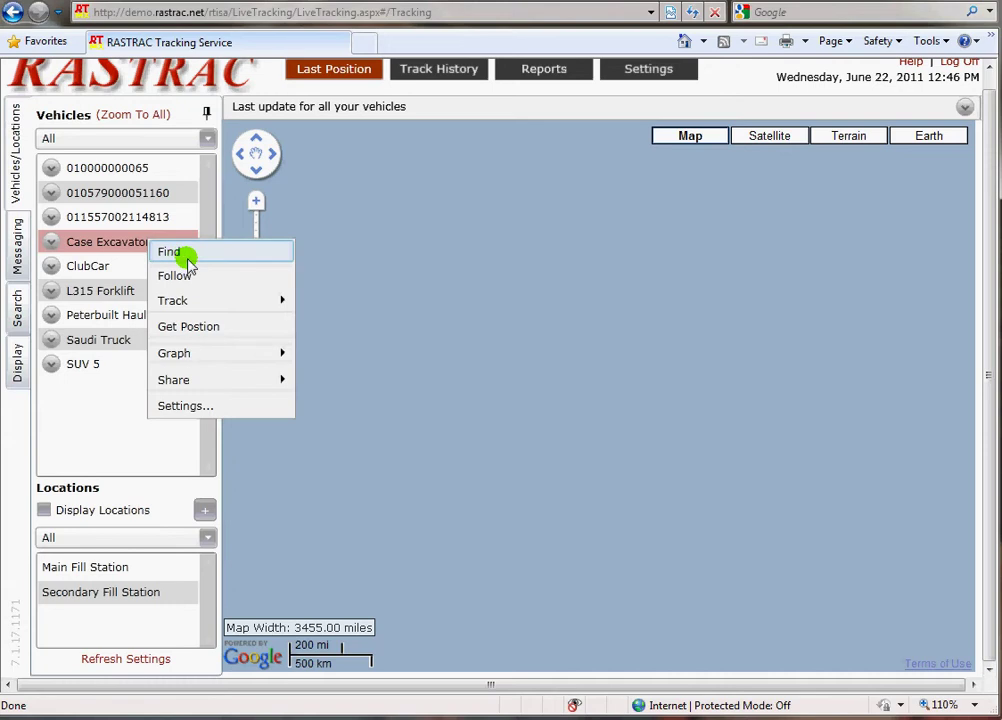
left_click(177, 258)
scroll(586, 437, "down", 1)
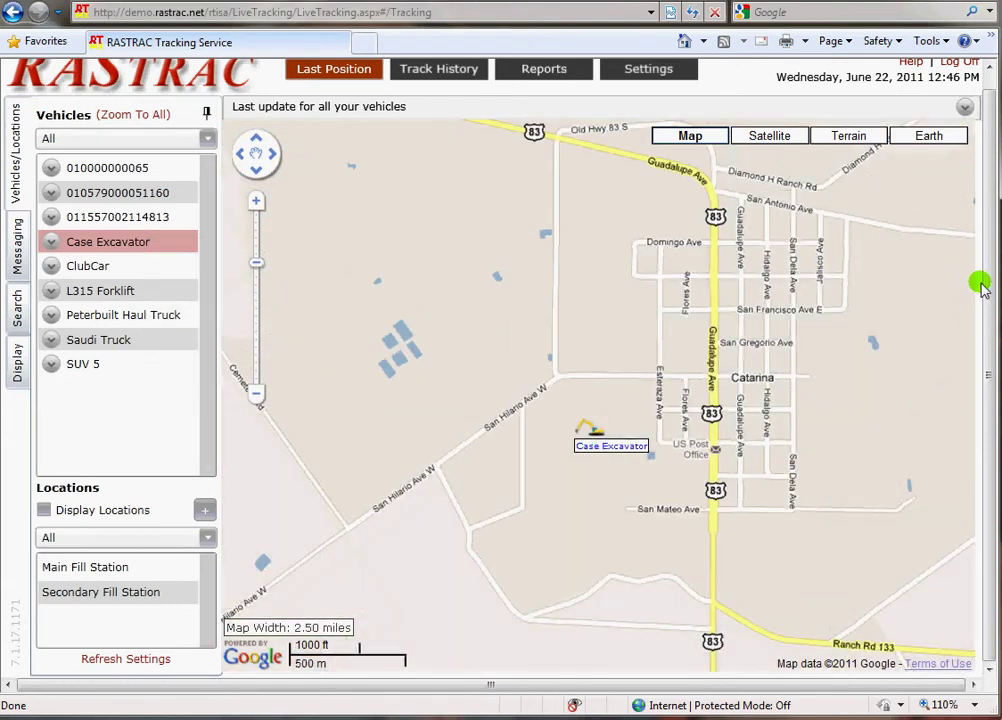
left_click_drag(986, 282, 986, 253)
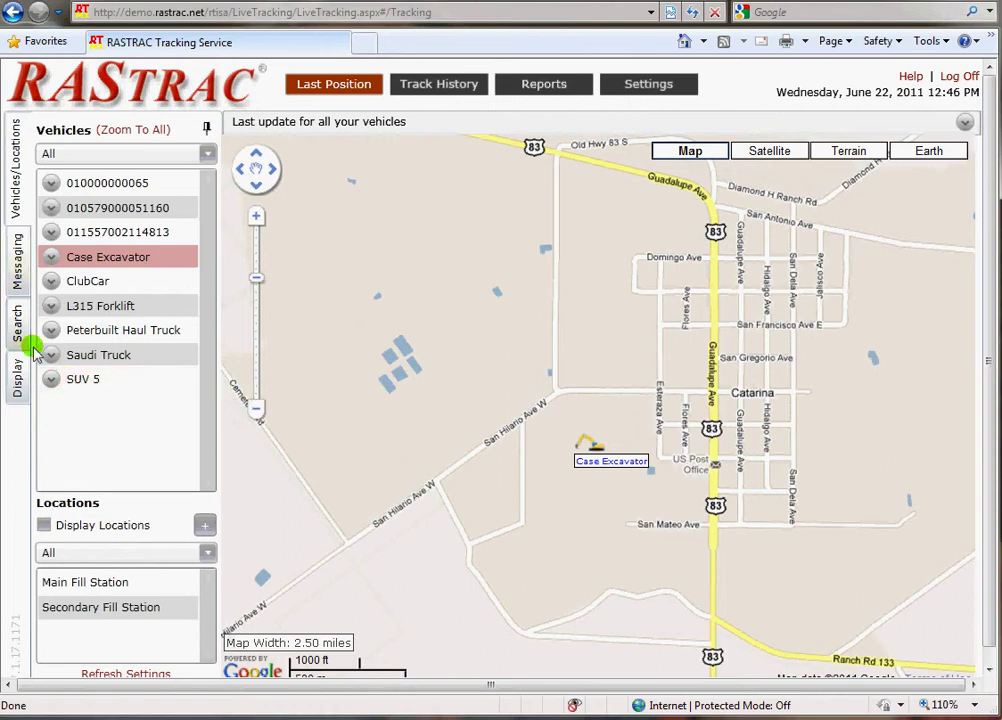
- Browse the Locations filter and Messaging recipient list, ending on the empty Search pane
left_click(74, 550)
left_click(45, 527)
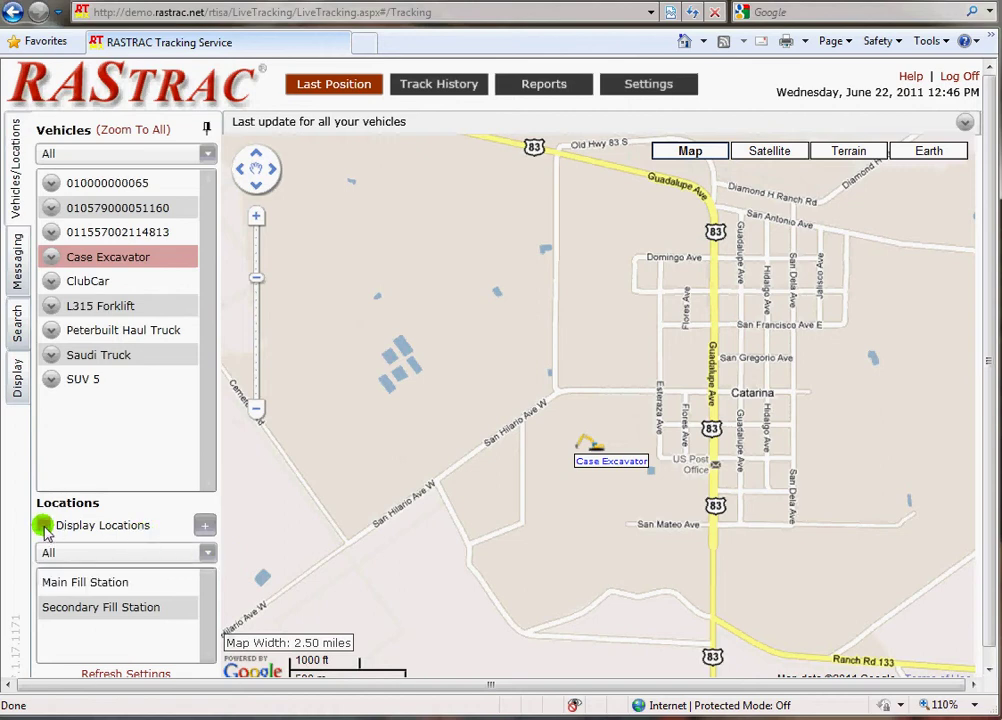
left_click(17, 290)
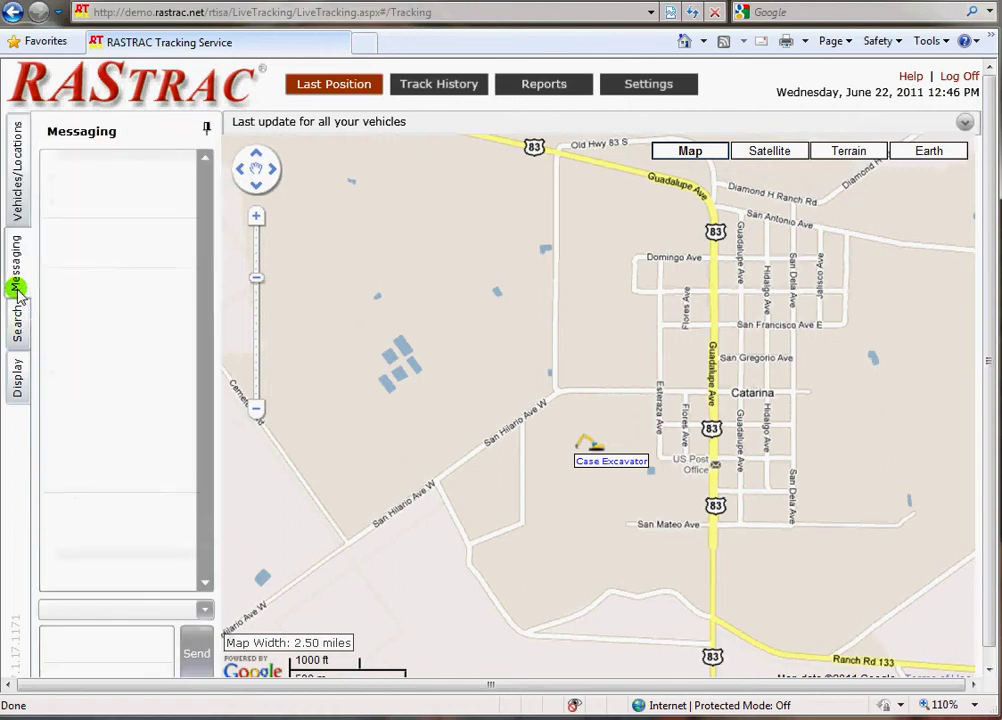
left_click(201, 612)
left_click(201, 608)
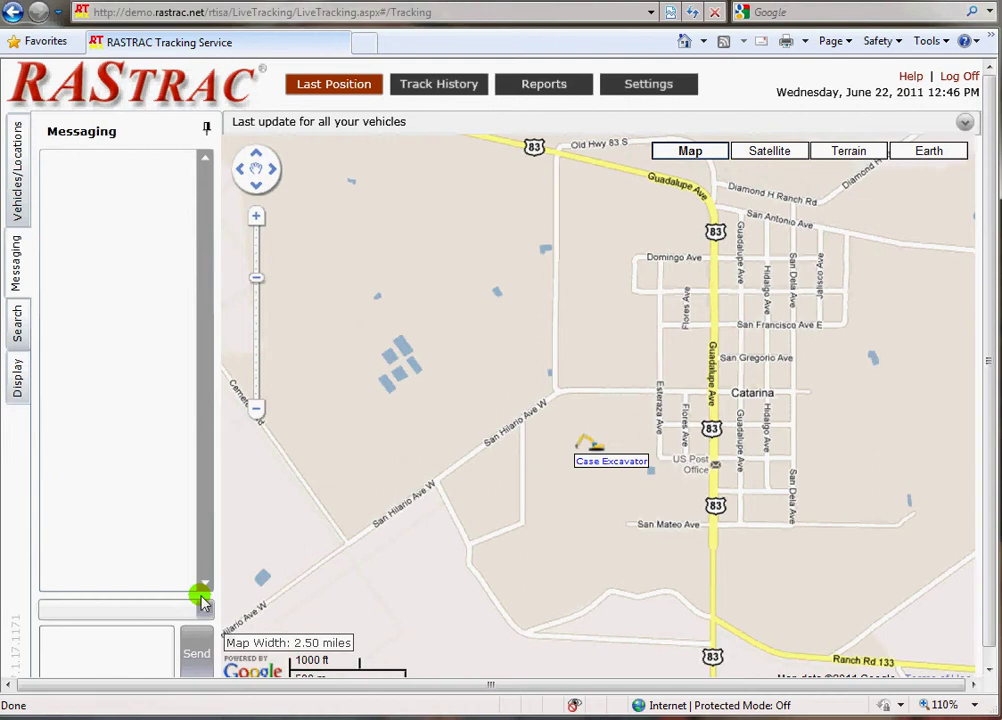
left_click(22, 345)
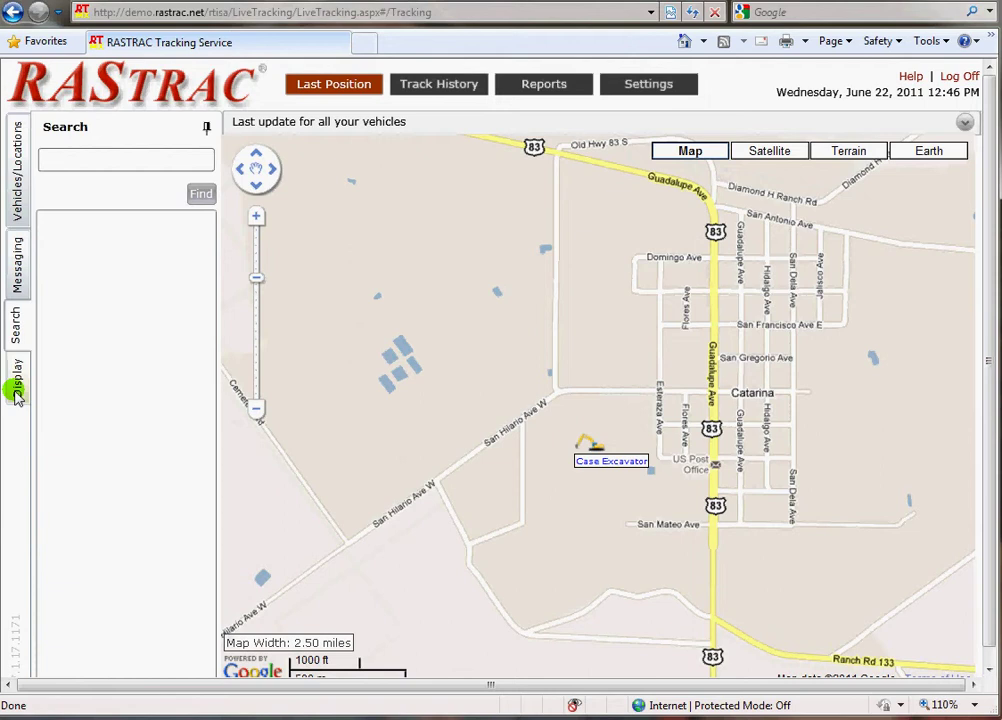
- Find the DOWNTOWN AUSTIN TX geofence from the Display pane to show it over Austin
left_click(18, 378)
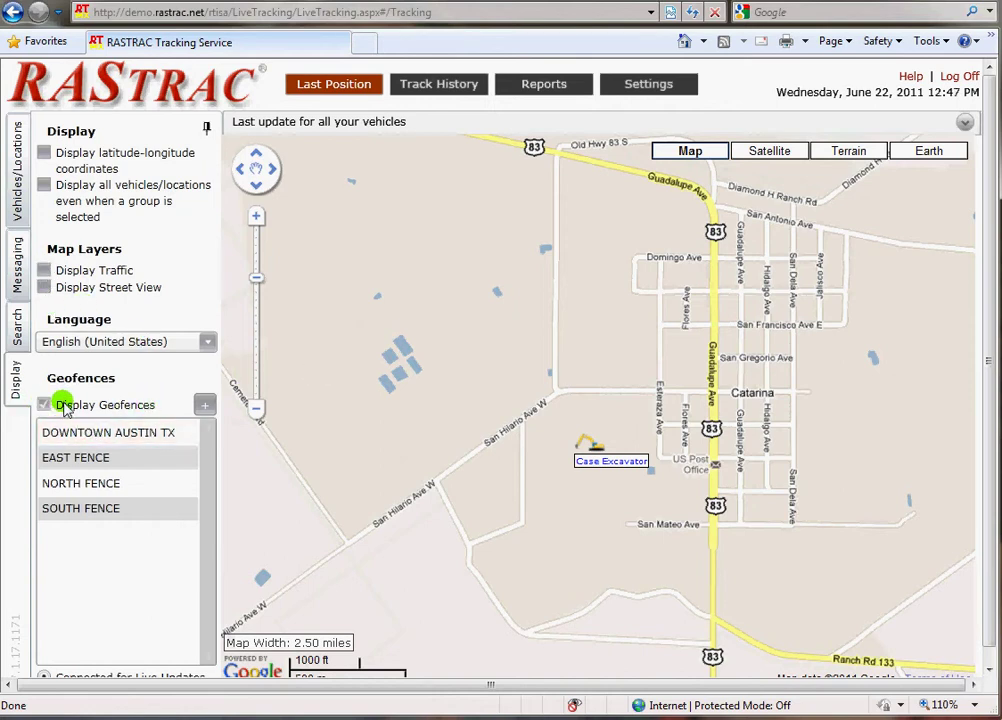
right_click(95, 437)
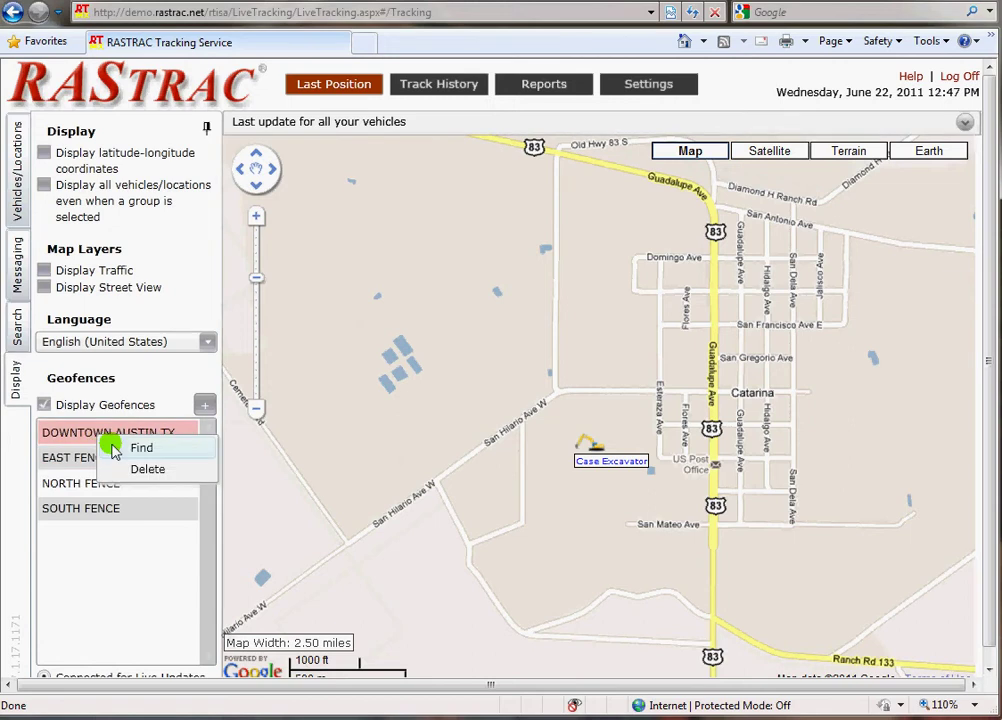
left_click(113, 449)
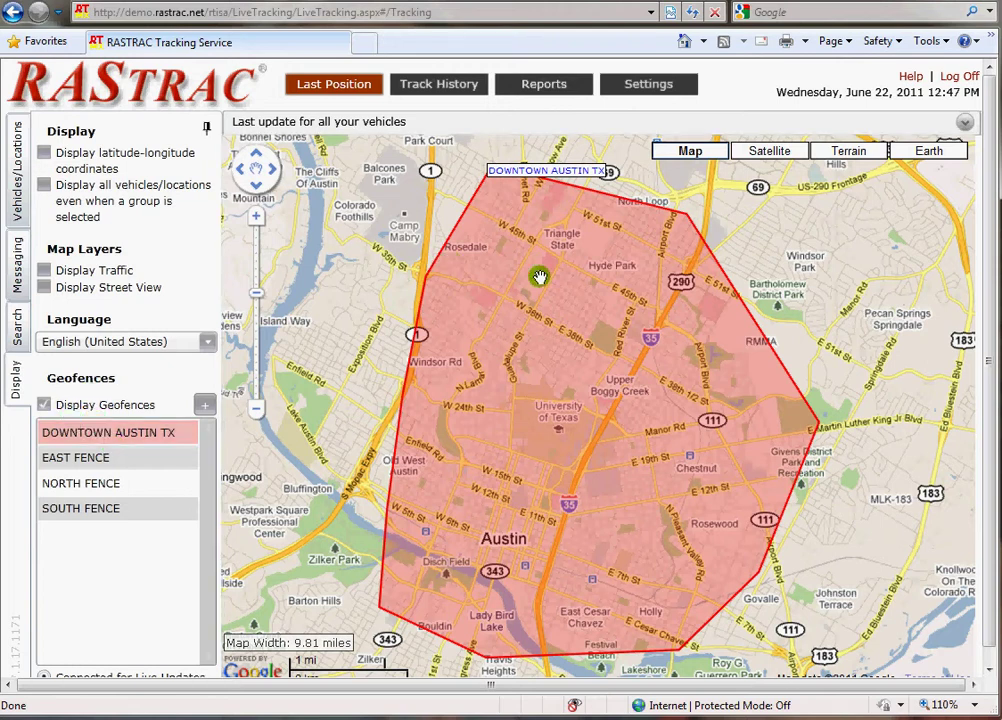
- View the Tracking Server Help in a new tab, then go back to the RASTRAC Tracking Service tab
left_click(911, 79)
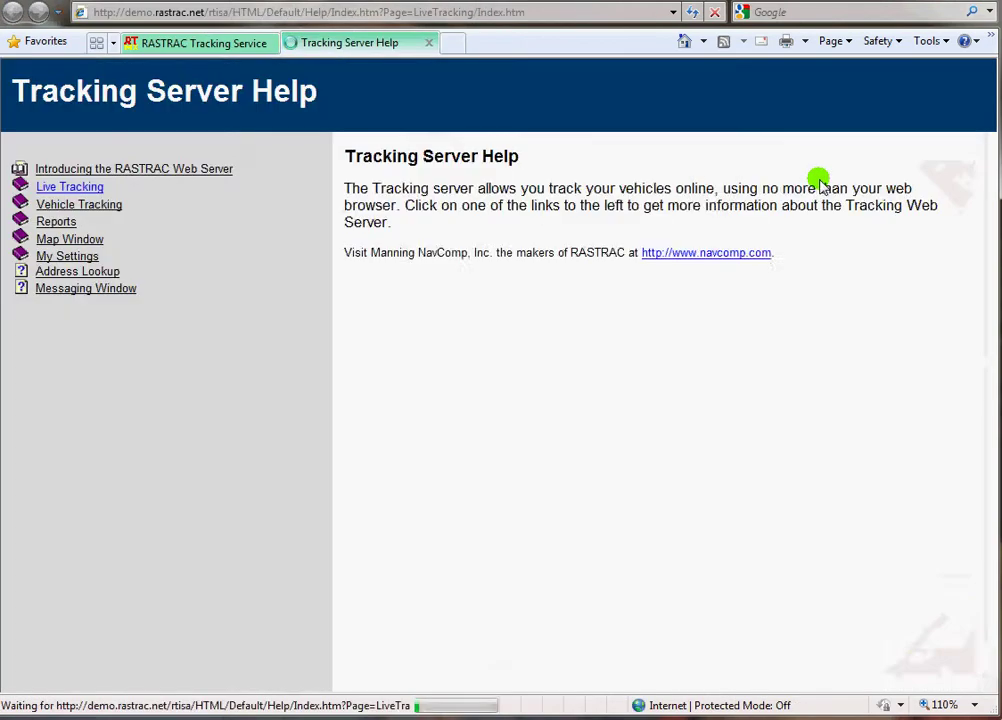
left_click(205, 43)
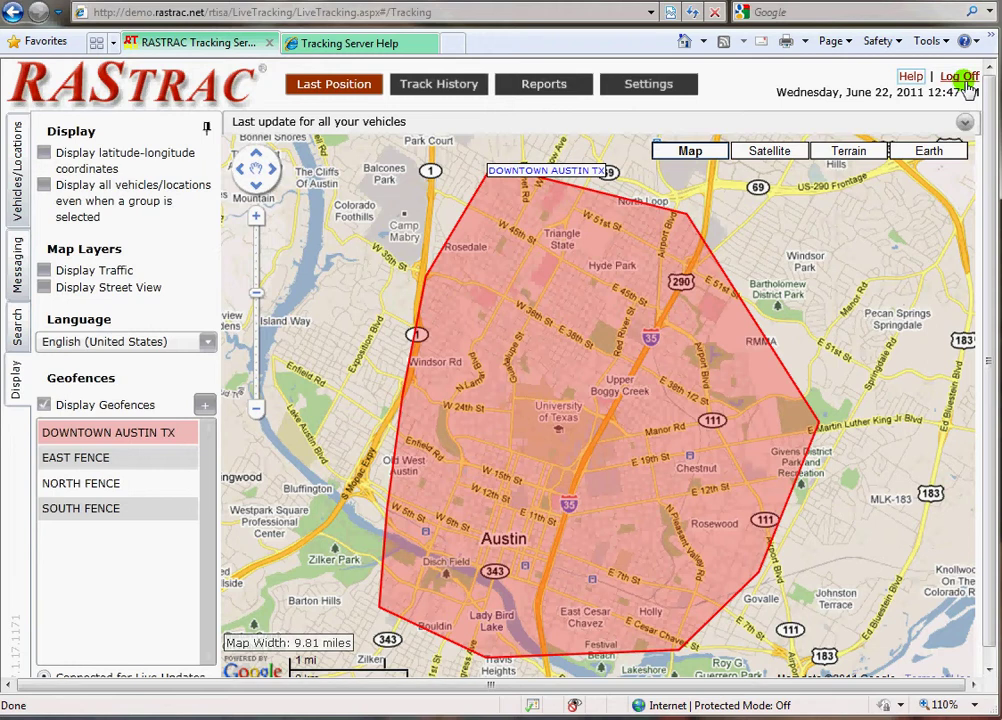